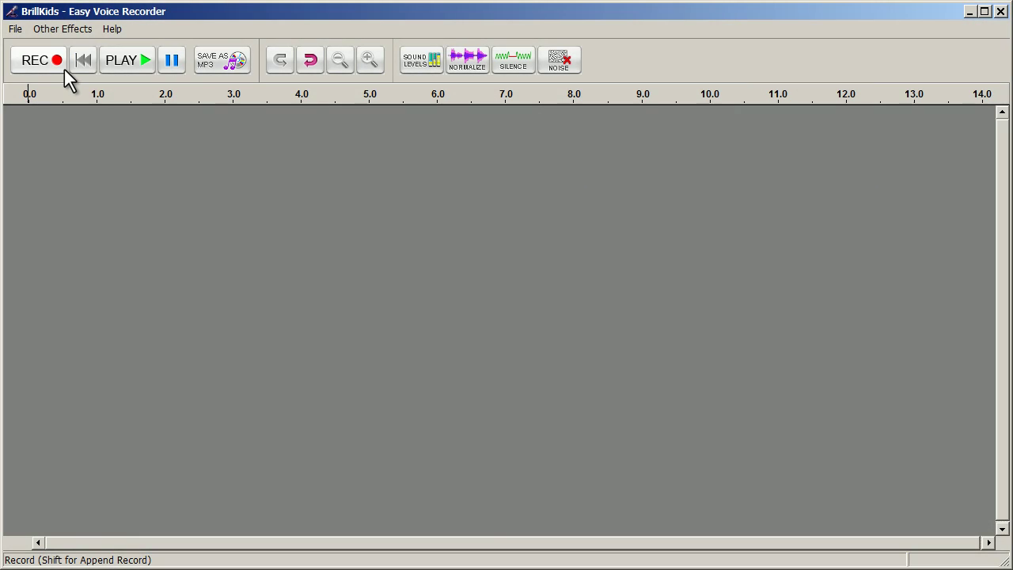
Record a roughly four-second voice clip and play it back from the beginning
click(65, 69)
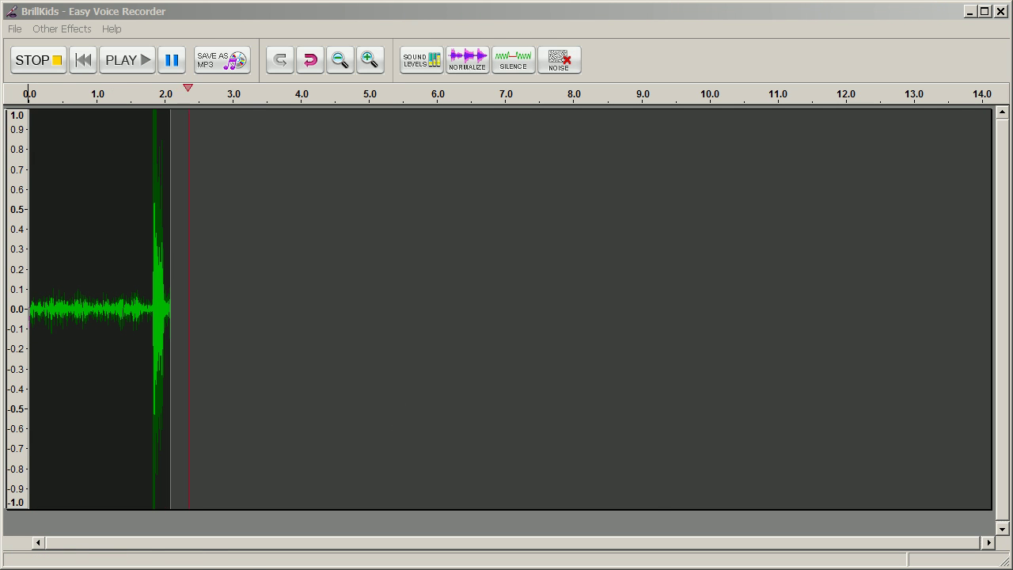
click(56, 61)
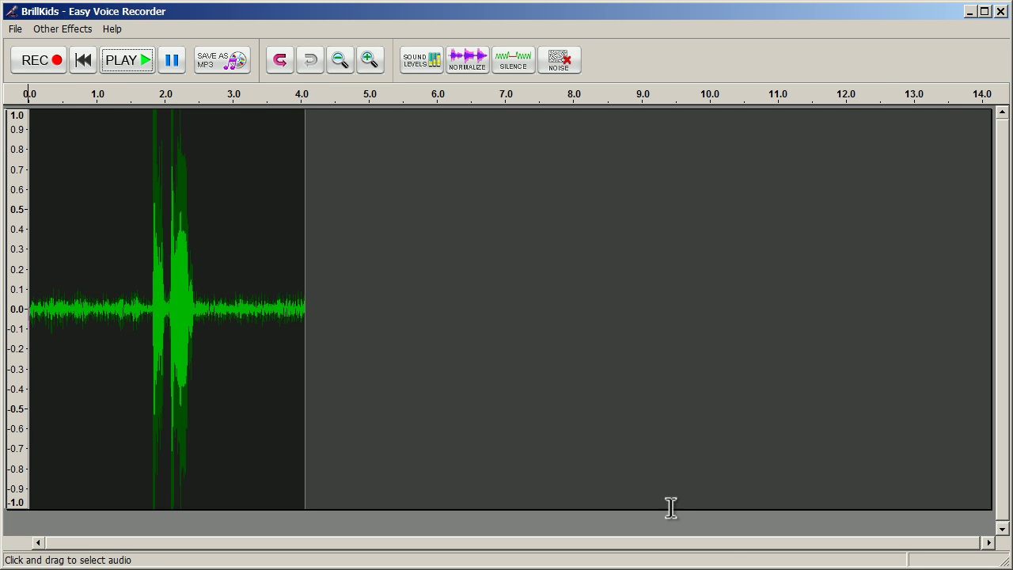
click(84, 60)
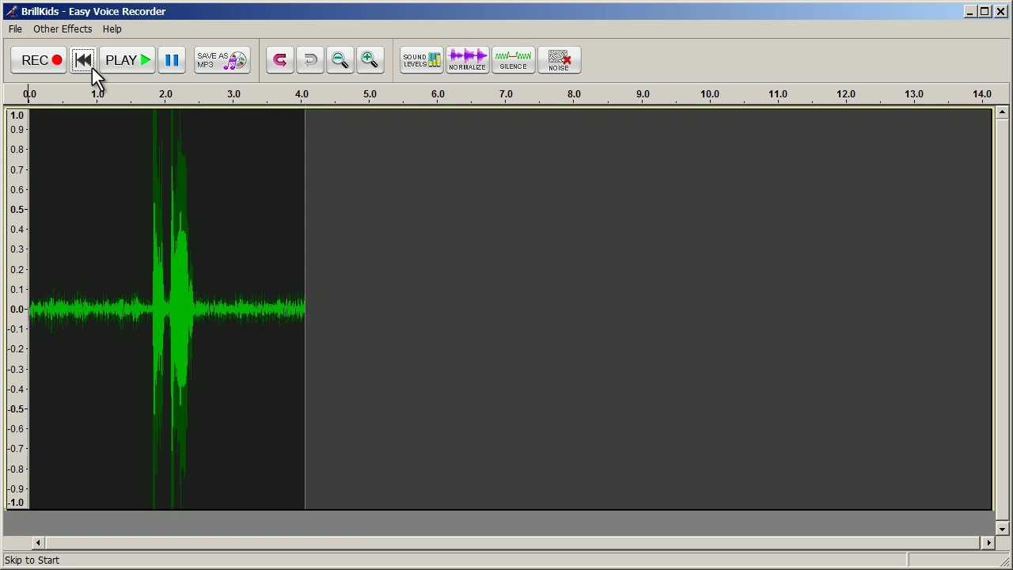
click(148, 66)
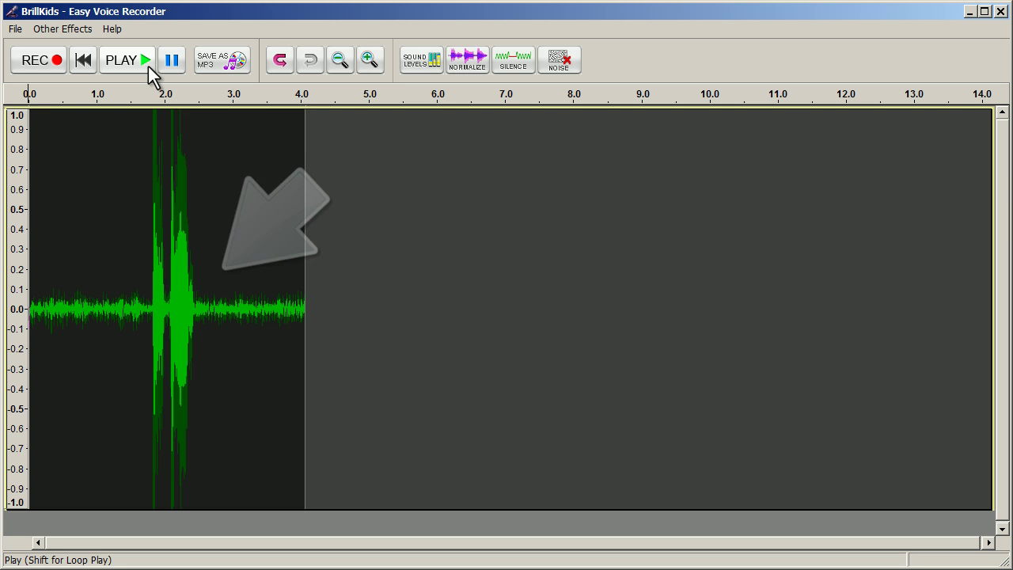
Zoom the waveform in twice so only the first 3.5 seconds fill the view
click(381, 77)
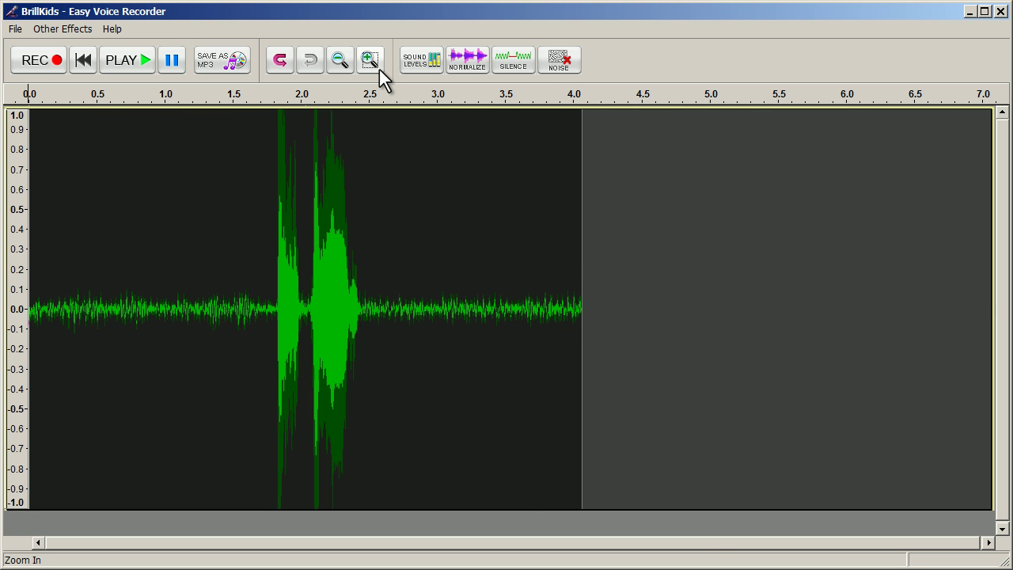
click(380, 77)
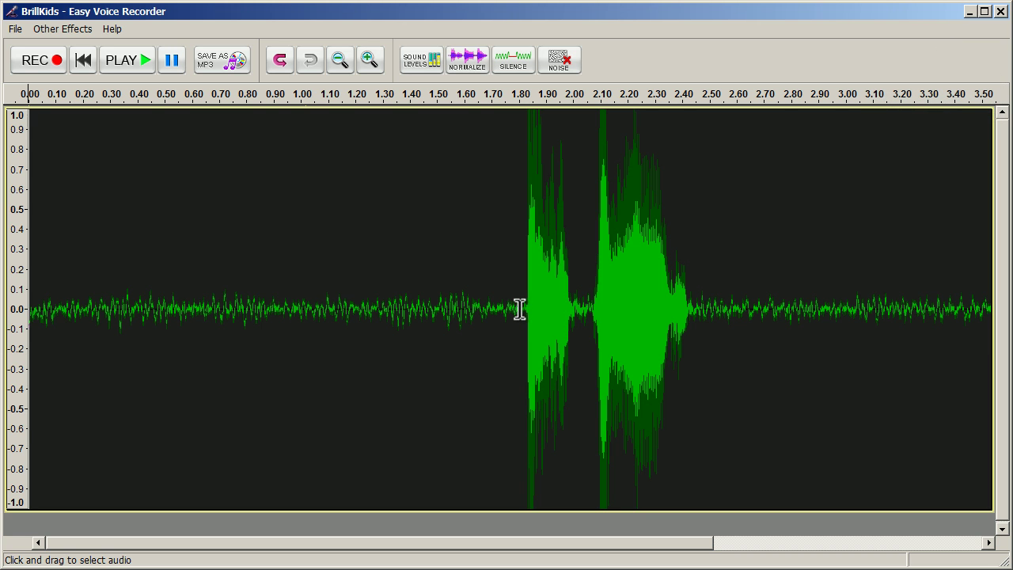
Select the leading silence from 0 to 1.81 seconds and delete it
drag(521, 309, 29, 285)
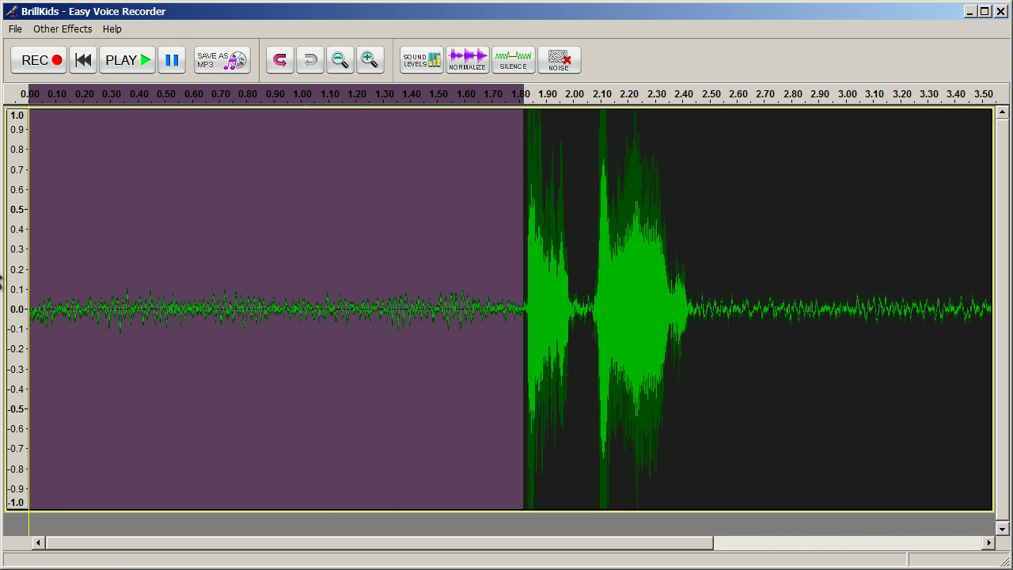
key(Delete)
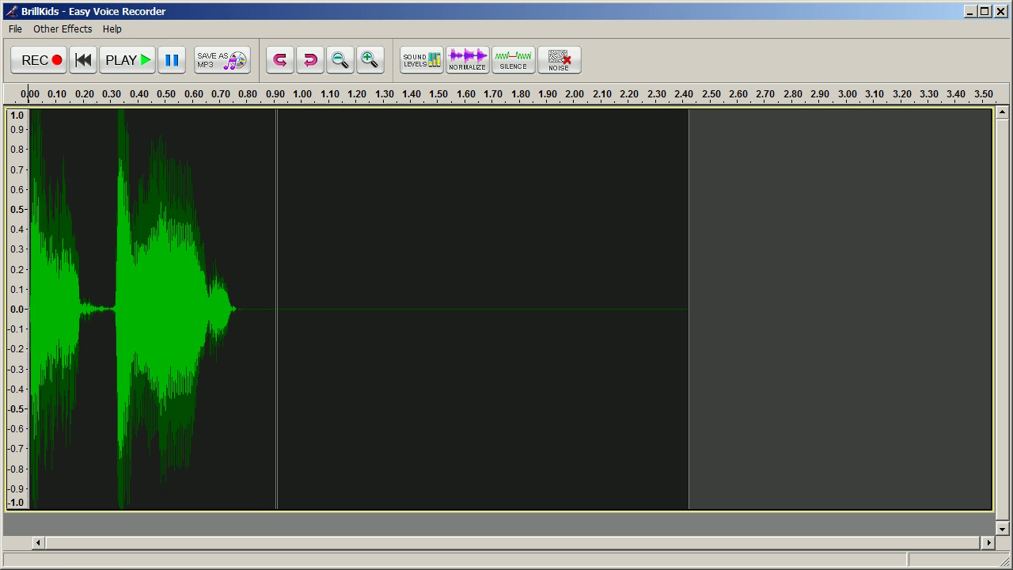
Apply a 19 dB Bass Boost at 200 Hz to the 0–0.85 s speech, after previewing it
drag(261, 303, 16, 281)
click(63, 29)
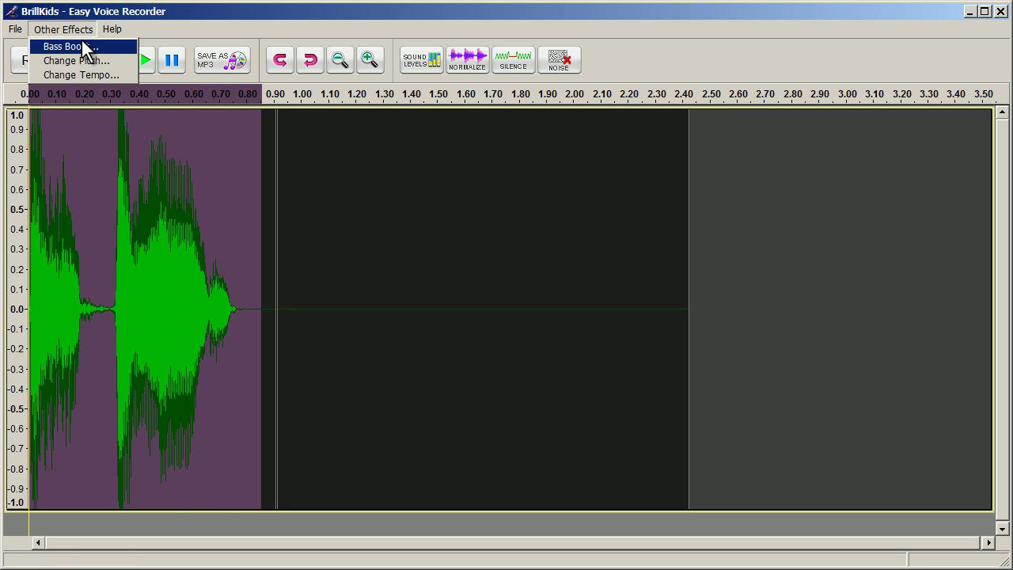
click(103, 48)
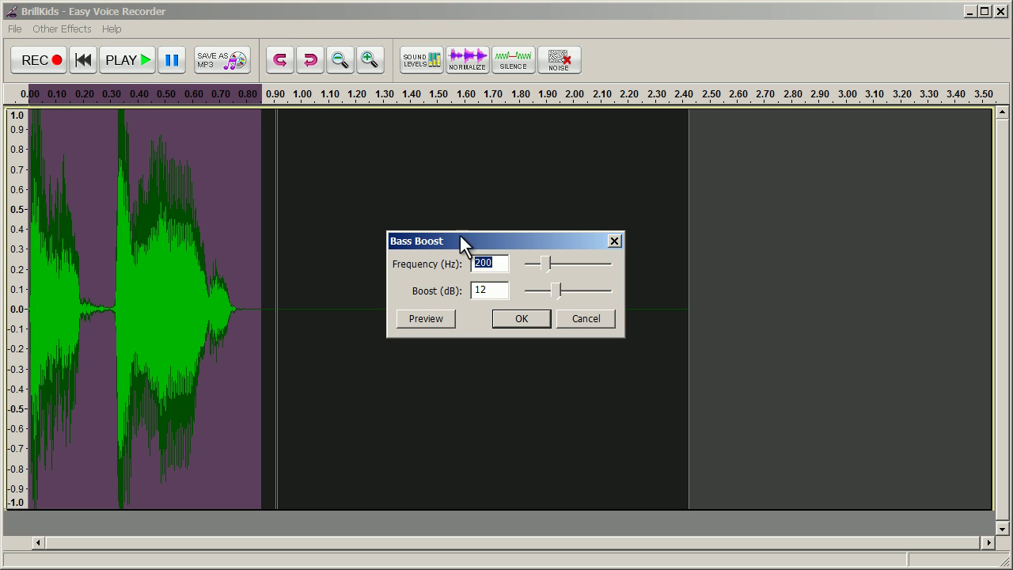
click(558, 291)
drag(559, 289, 577, 290)
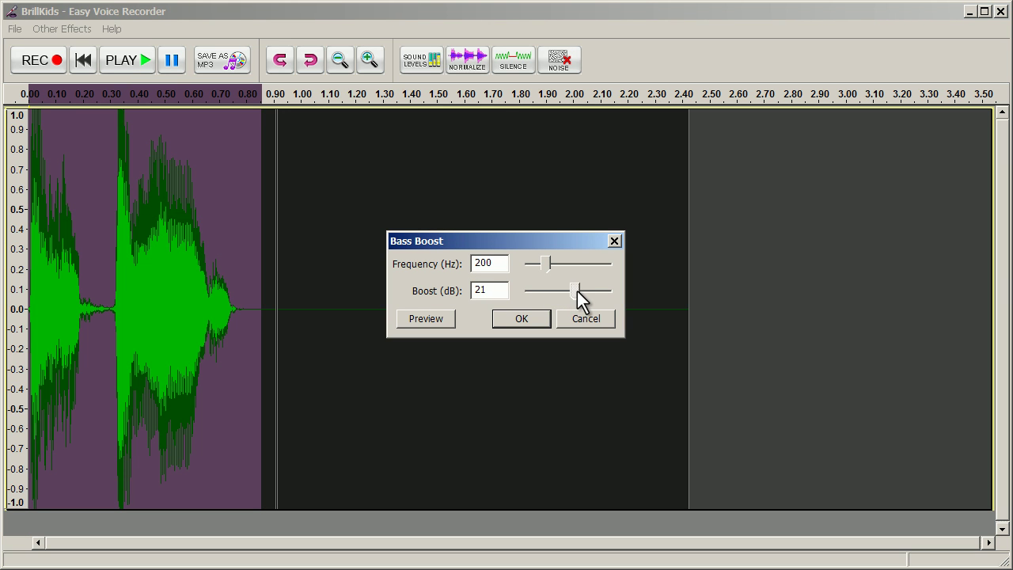
click(438, 314)
click(523, 319)
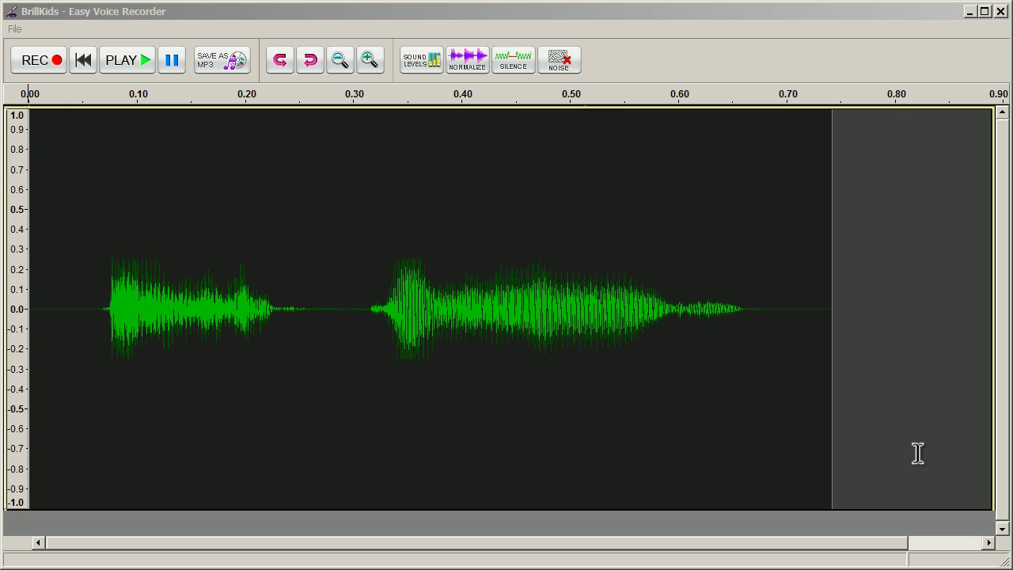
Select the whole clip and normalize it so the speech peaks reach full 1.0 amplitude
click(919, 453)
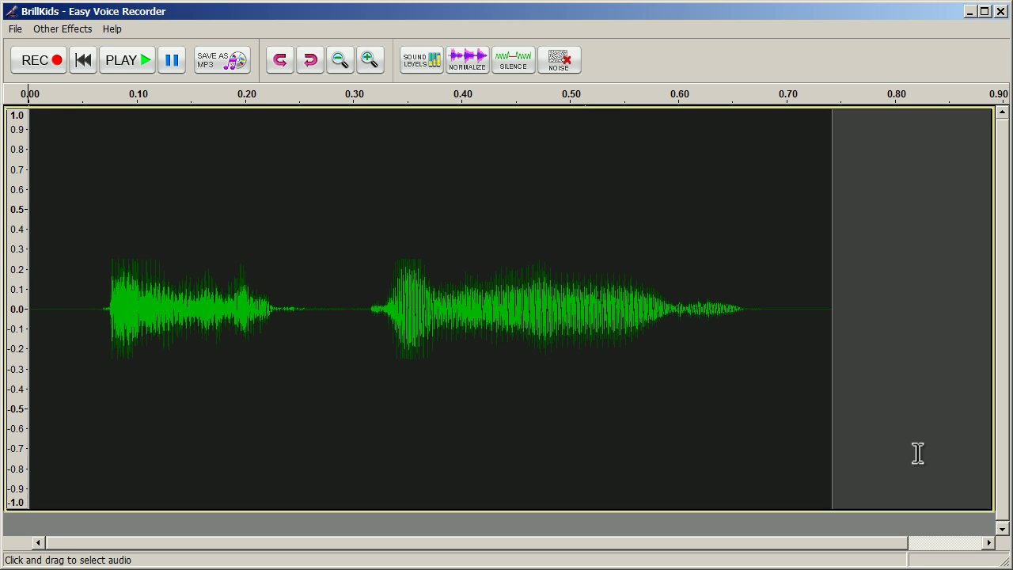
key(ctrl+a)
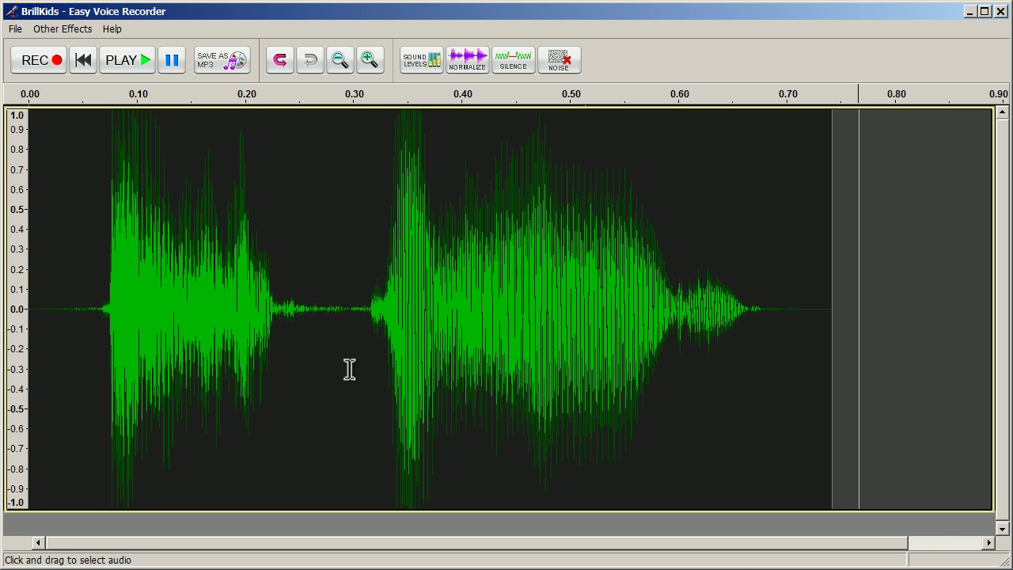
Silence the audio between about 0.29 and 0.41 seconds
drag(346, 369, 471, 401)
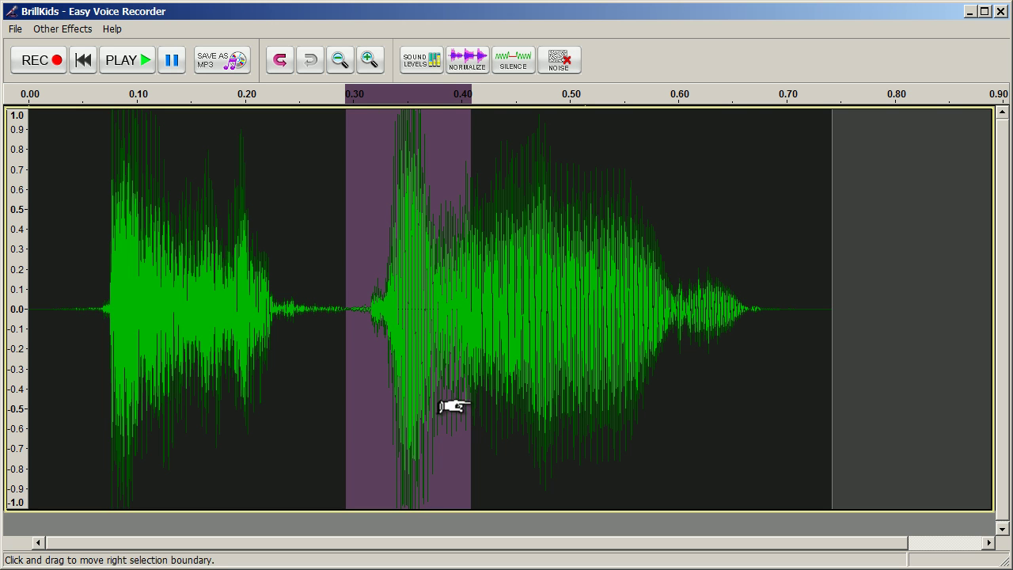
click(515, 66)
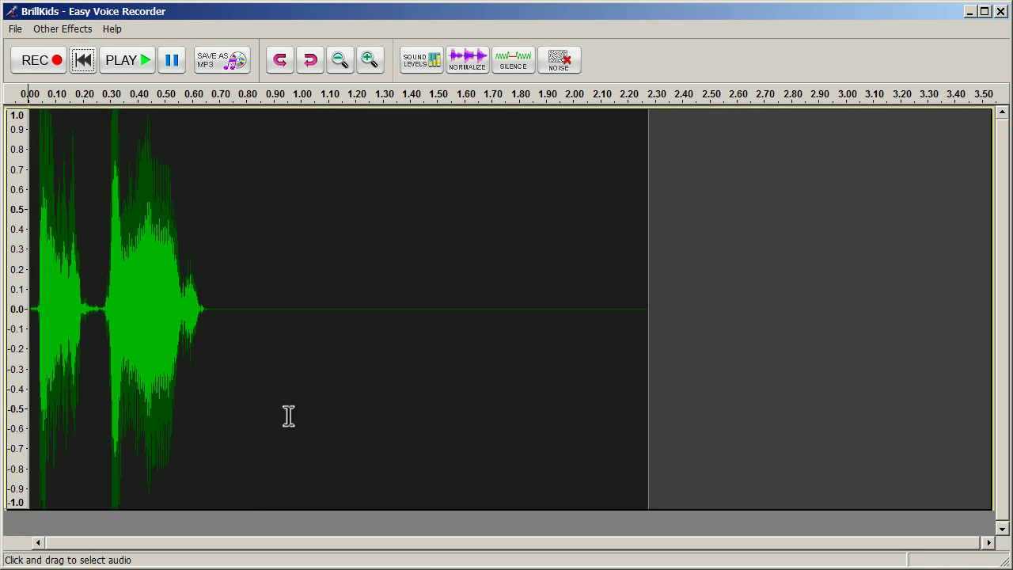
Lower the pitch of the 0–0.88 s speech by 3.23 semitones, F to D, after previewing it
drag(273, 388, 226, 380)
drag(159, 369, 16, 337)
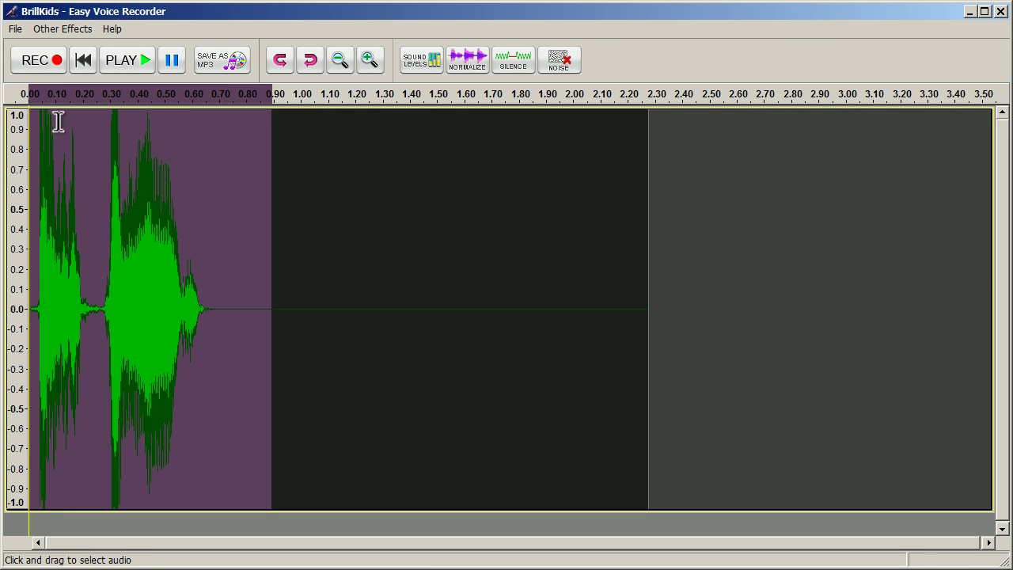
click(63, 29)
click(82, 61)
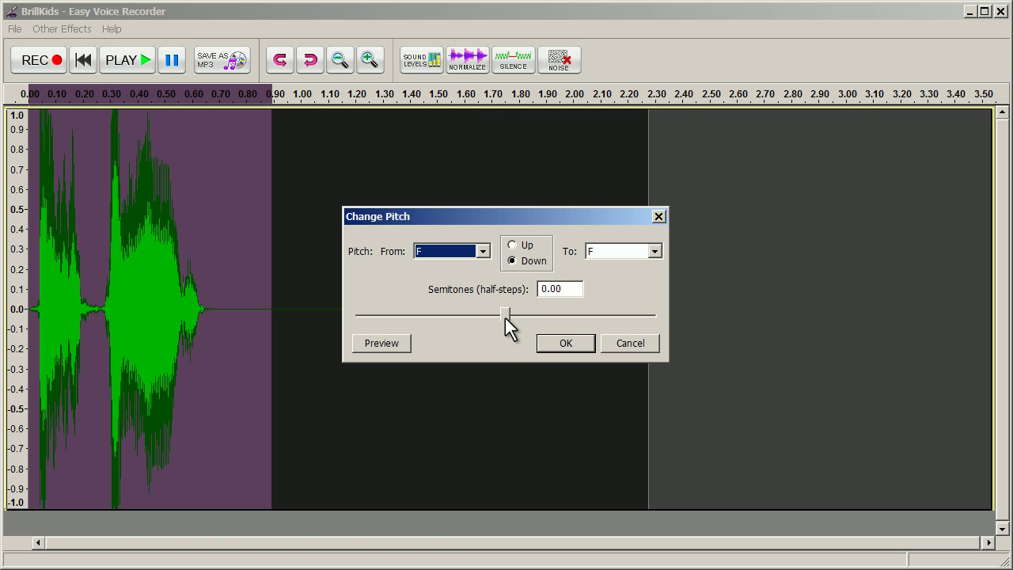
drag(505, 317, 480, 319)
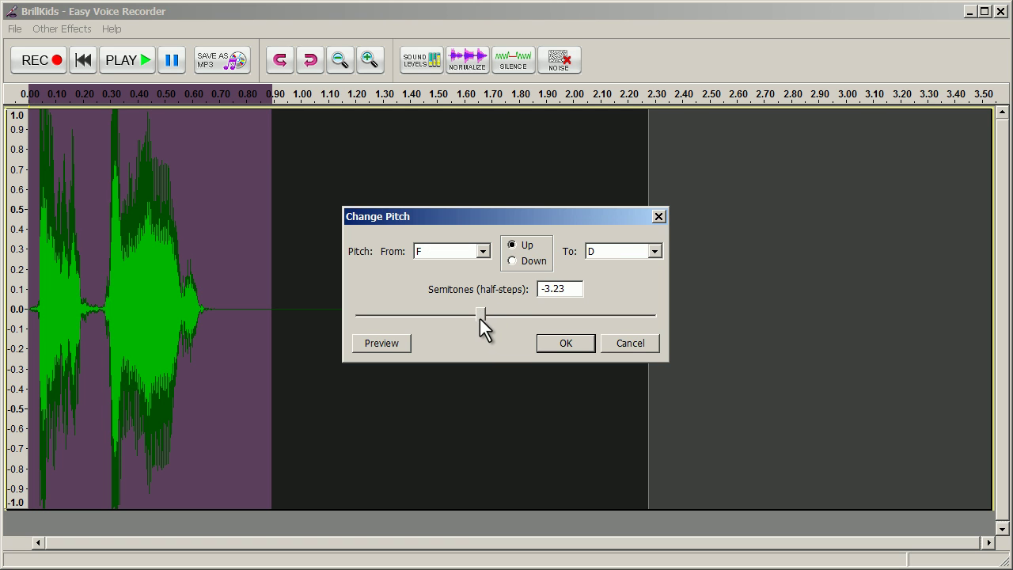
click(380, 344)
click(566, 345)
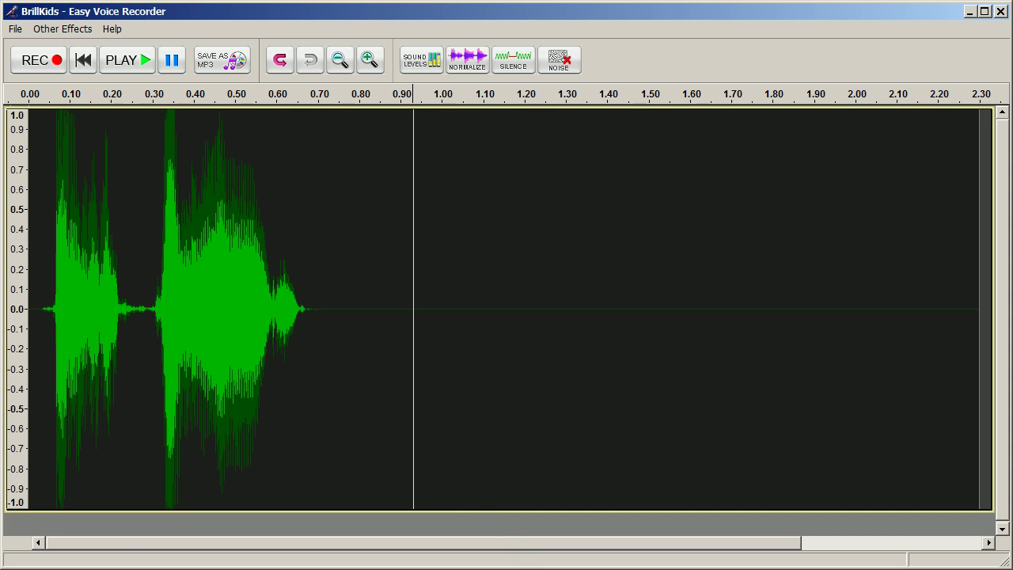
Preview a -20% tempo change on the 0–0.84 s speech, stretching it to 1.05 seconds
drag(375, 420, 2, 396)
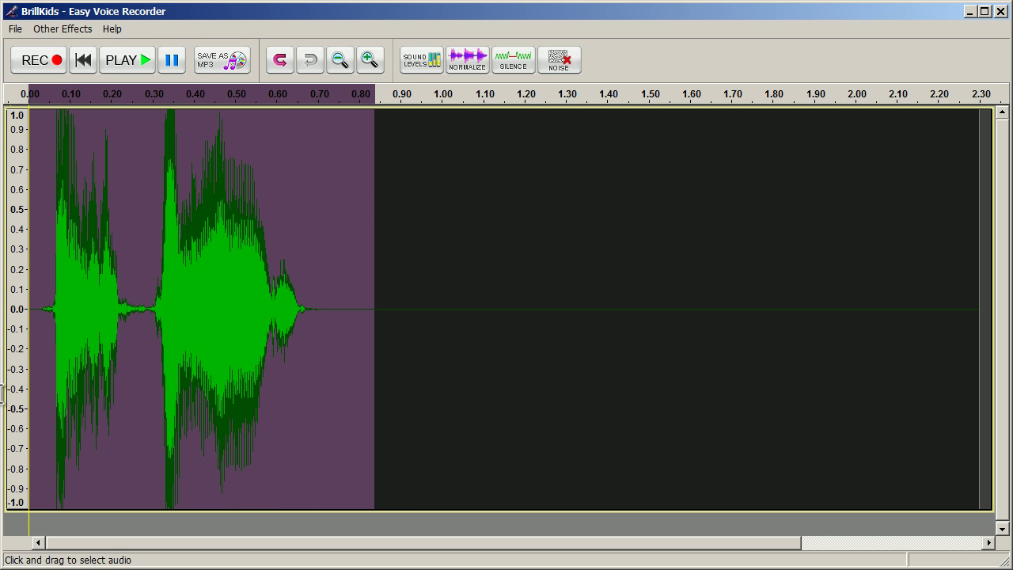
click(91, 27)
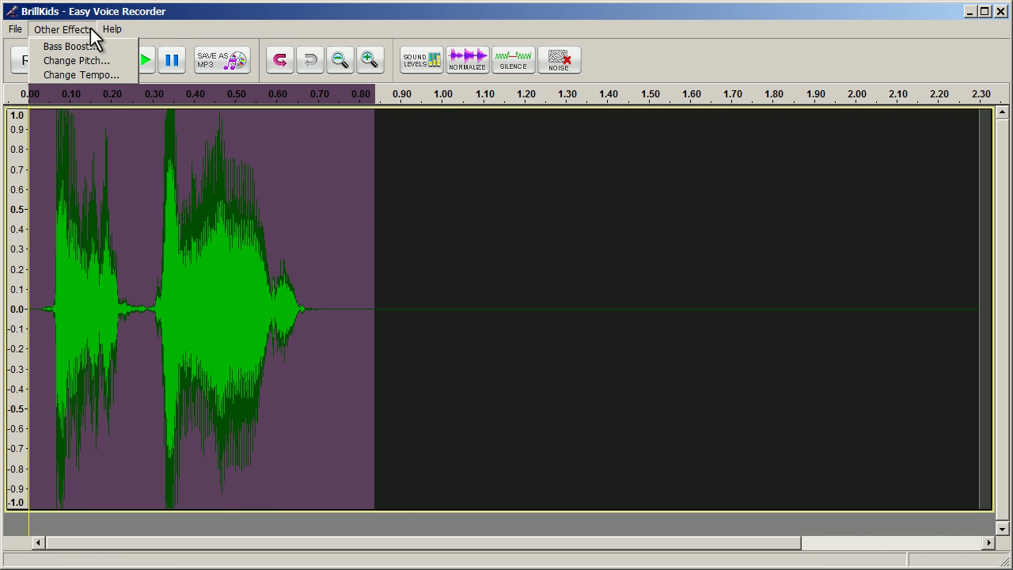
click(114, 73)
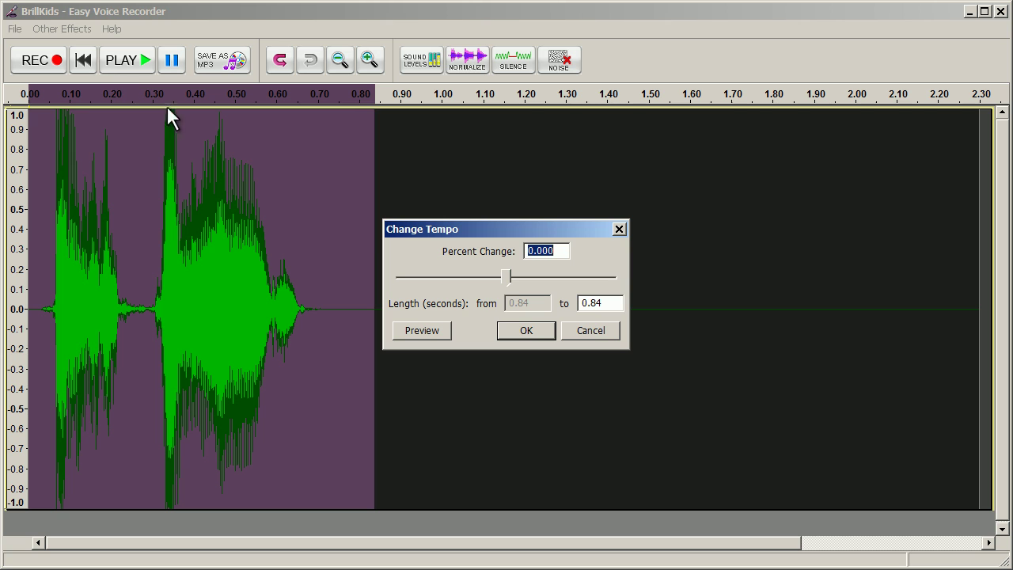
drag(512, 280, 487, 283)
click(445, 331)
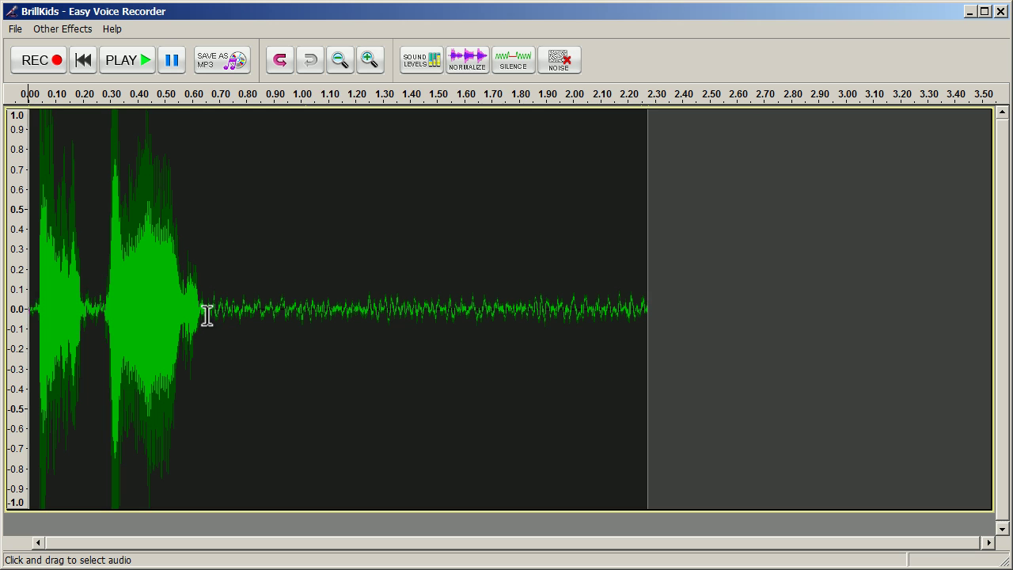
Take a noise profile from the trailing hiss and remove noise at 48 dB, after previewing it
drag(206, 314, 662, 354)
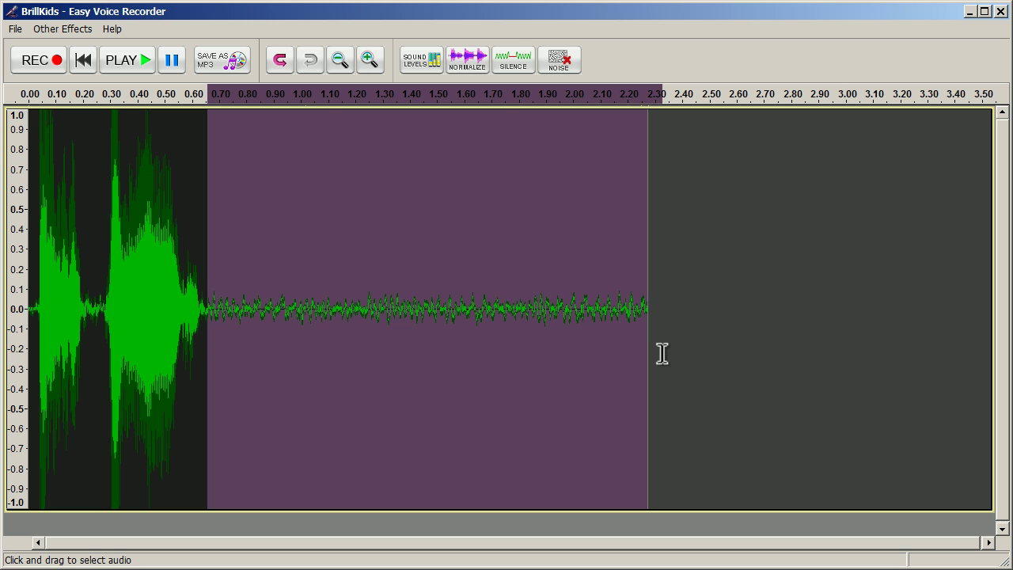
click(560, 60)
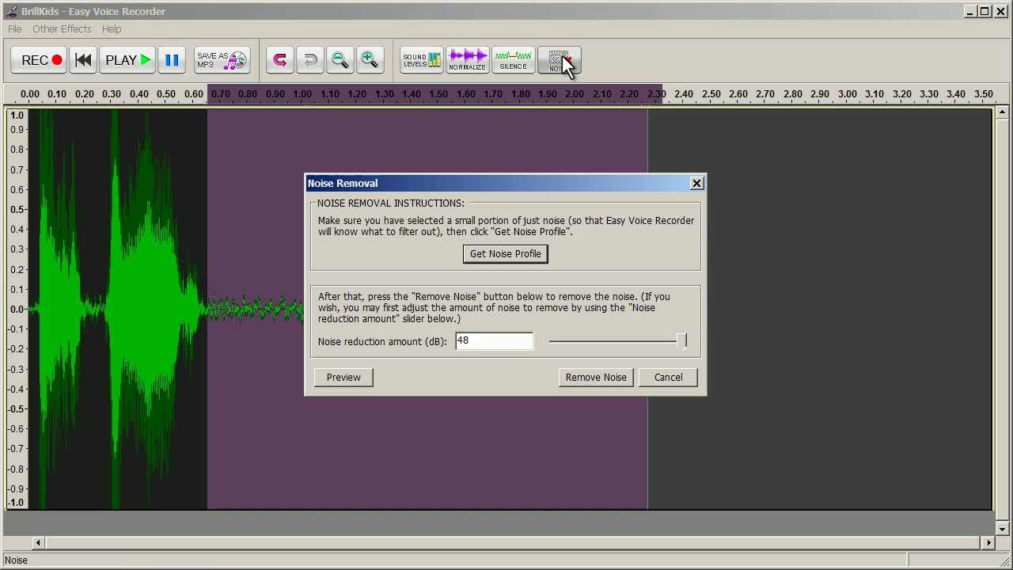
click(541, 255)
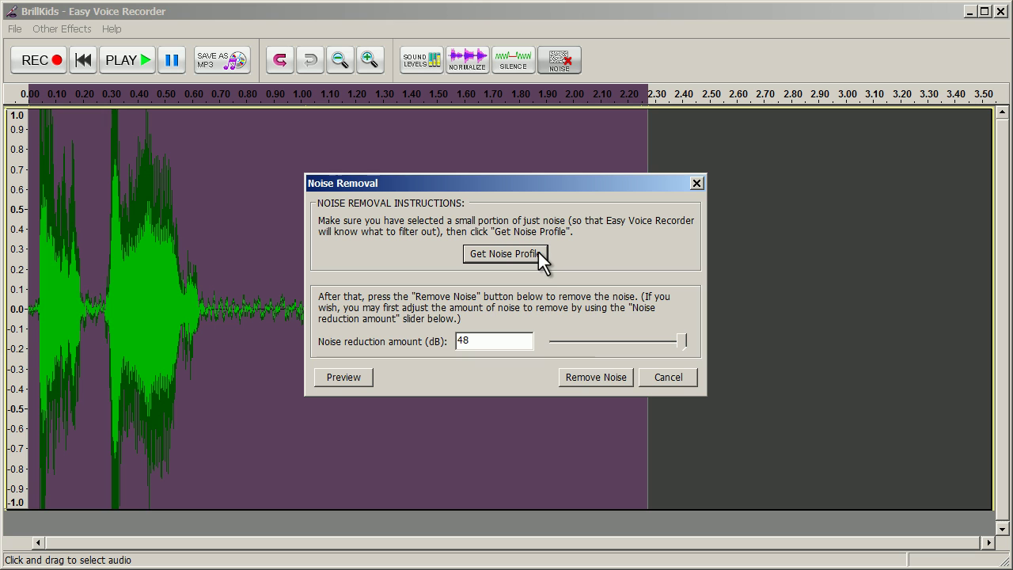
click(366, 376)
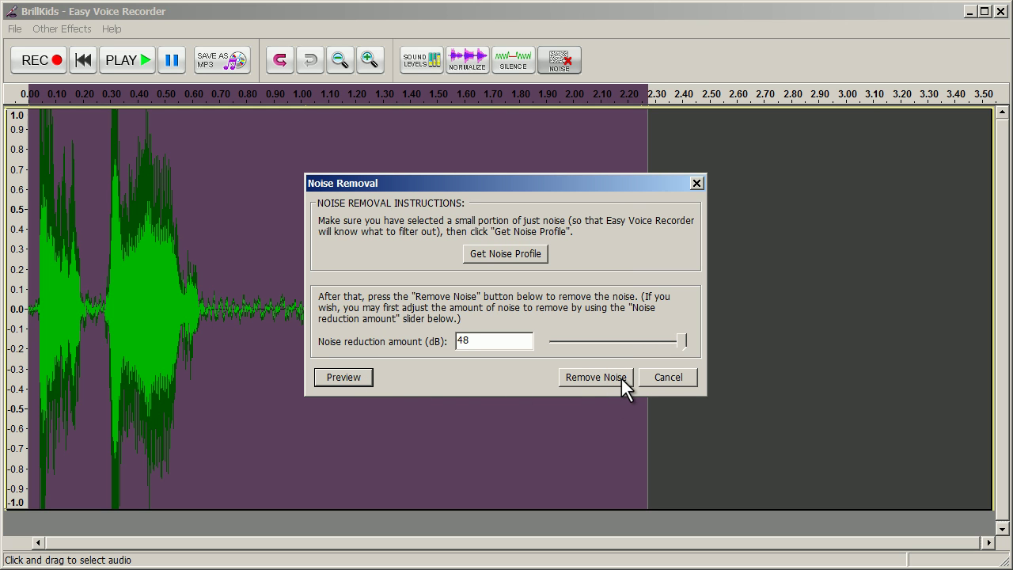
click(596, 377)
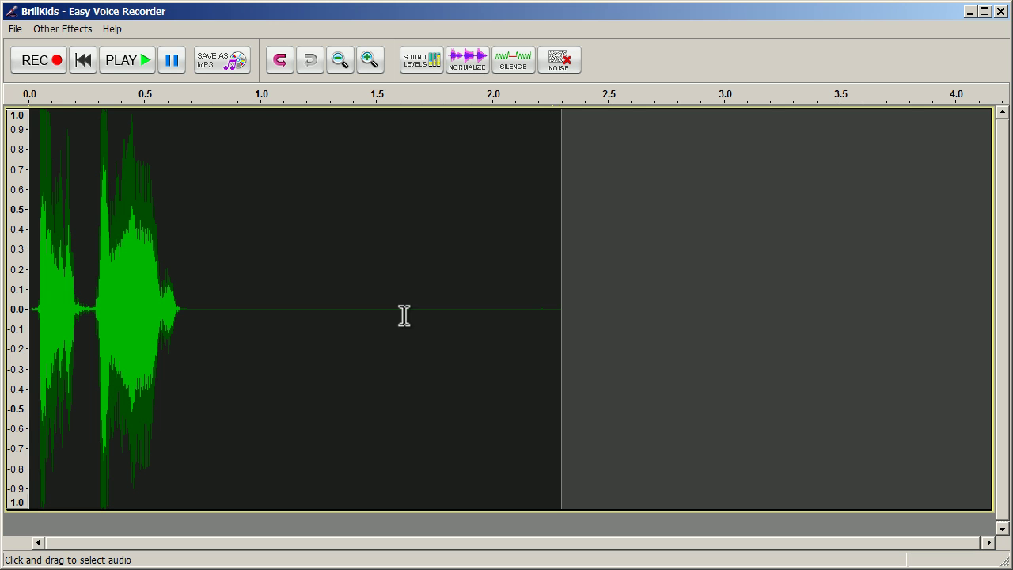
Undo and redo the noise removal to compare, then begin saving the clip as MP3
click(292, 70)
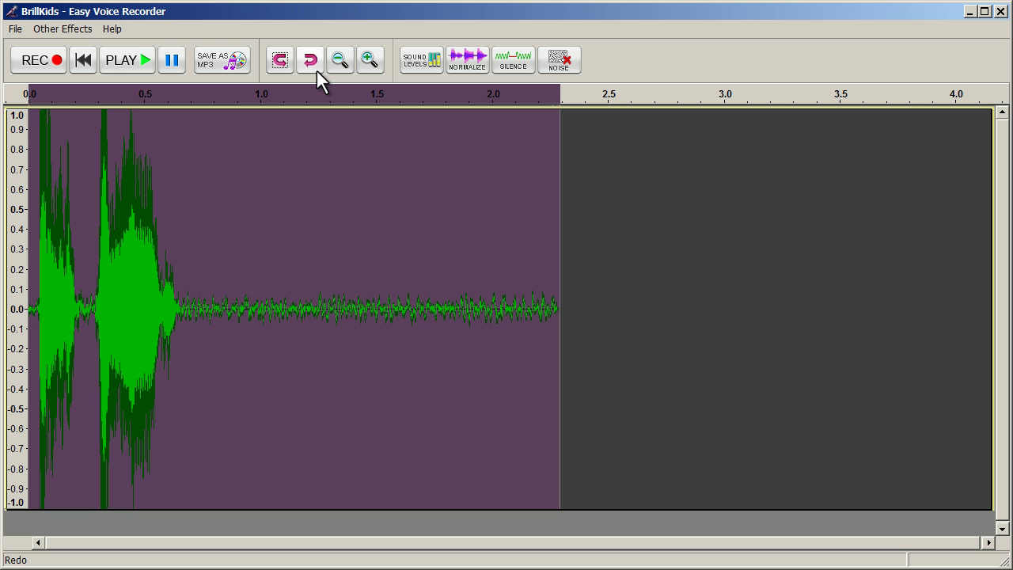
click(316, 70)
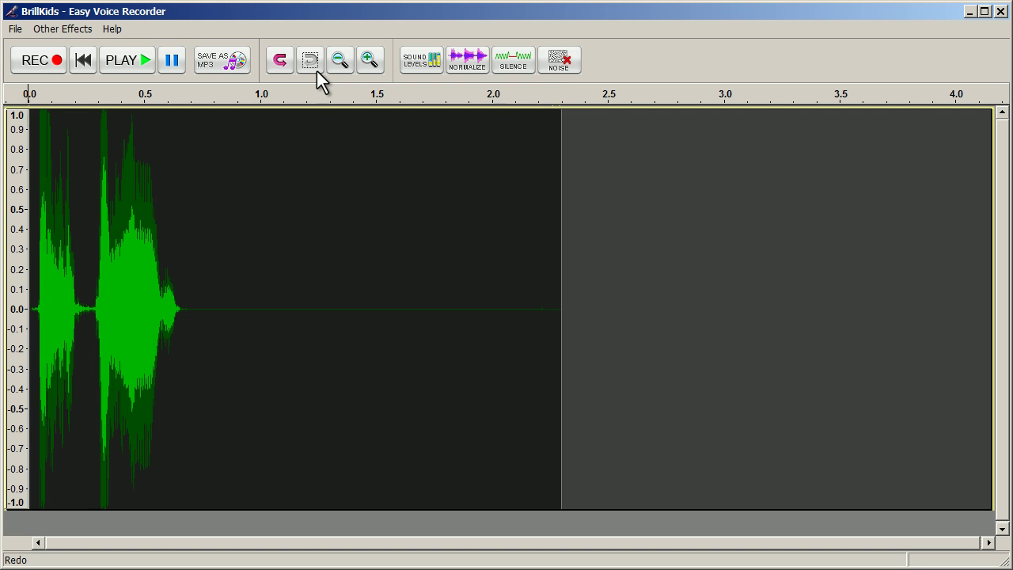
click(245, 70)
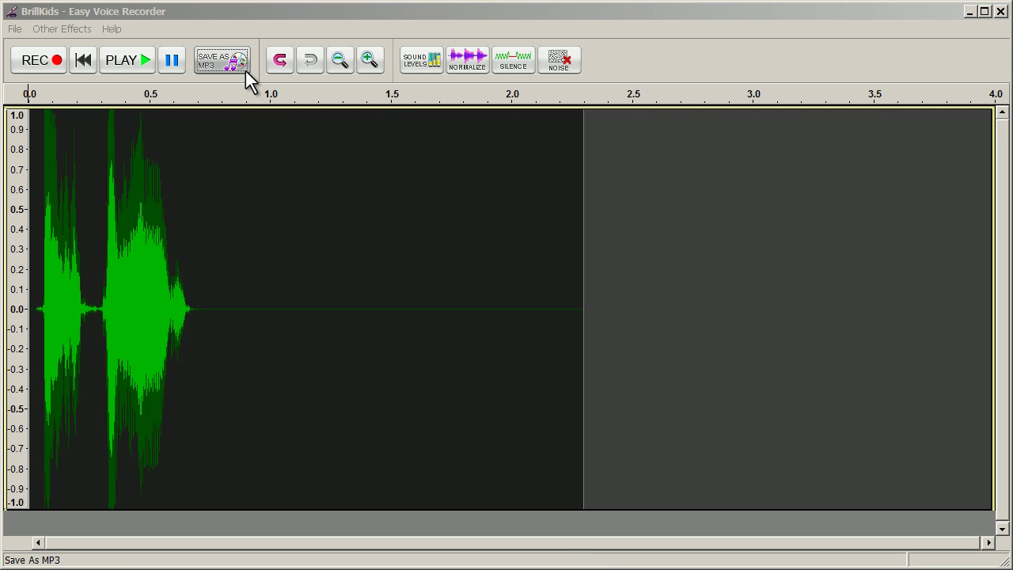